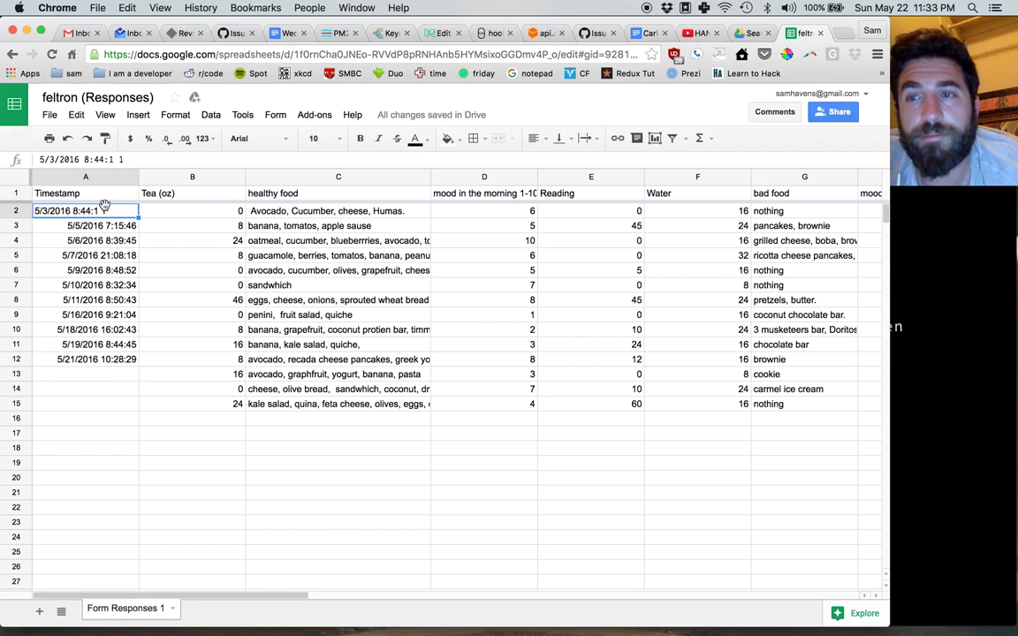
# Insert a column to the right of the Timestamp column and title it "Date"
pyautogui.click(67, 192)
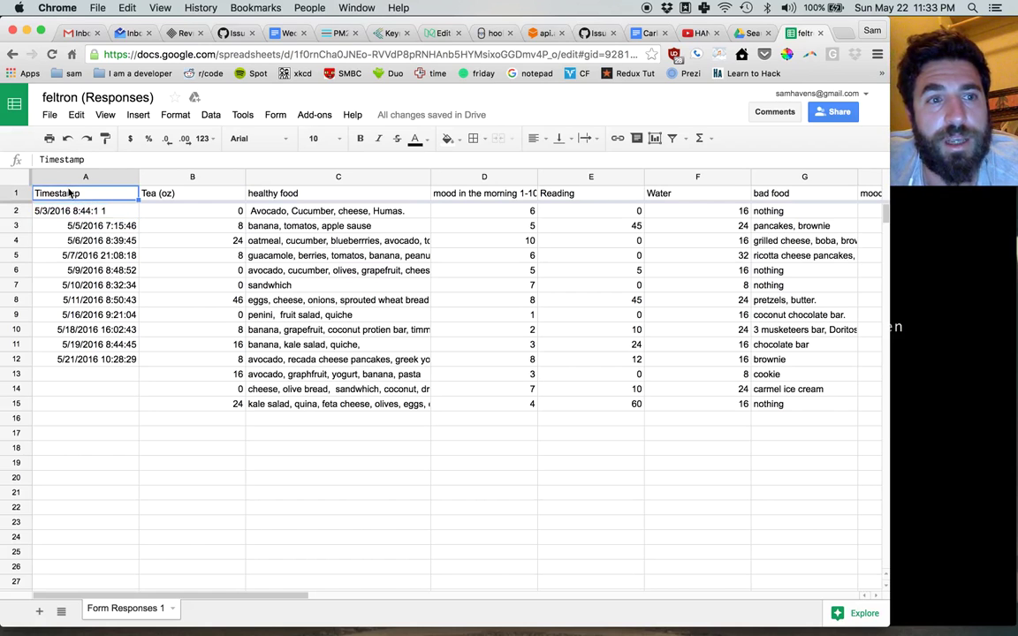
pyautogui.click(63, 181)
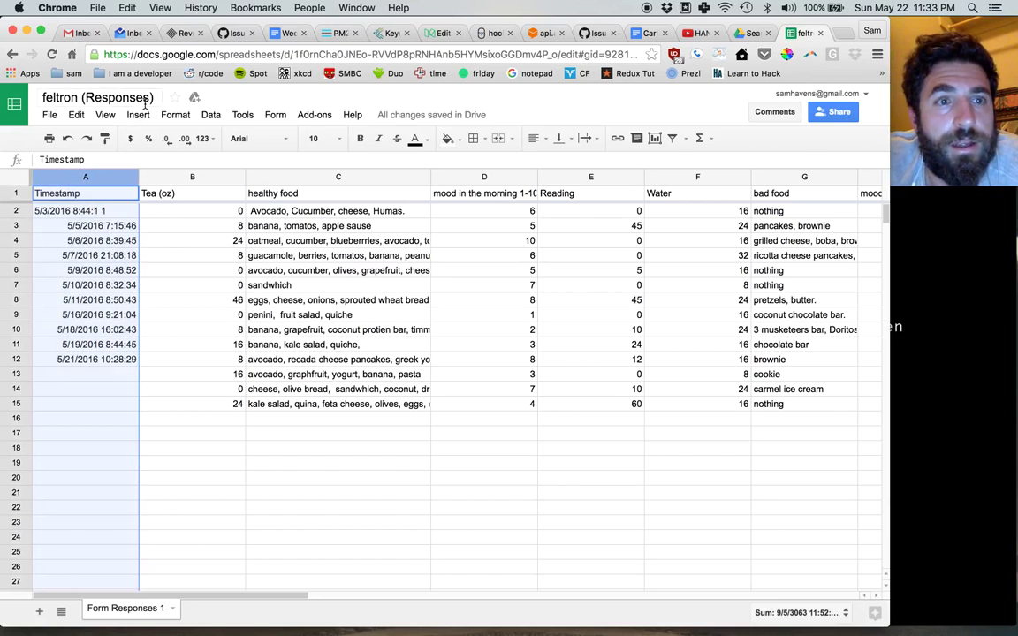
pyautogui.click(142, 117)
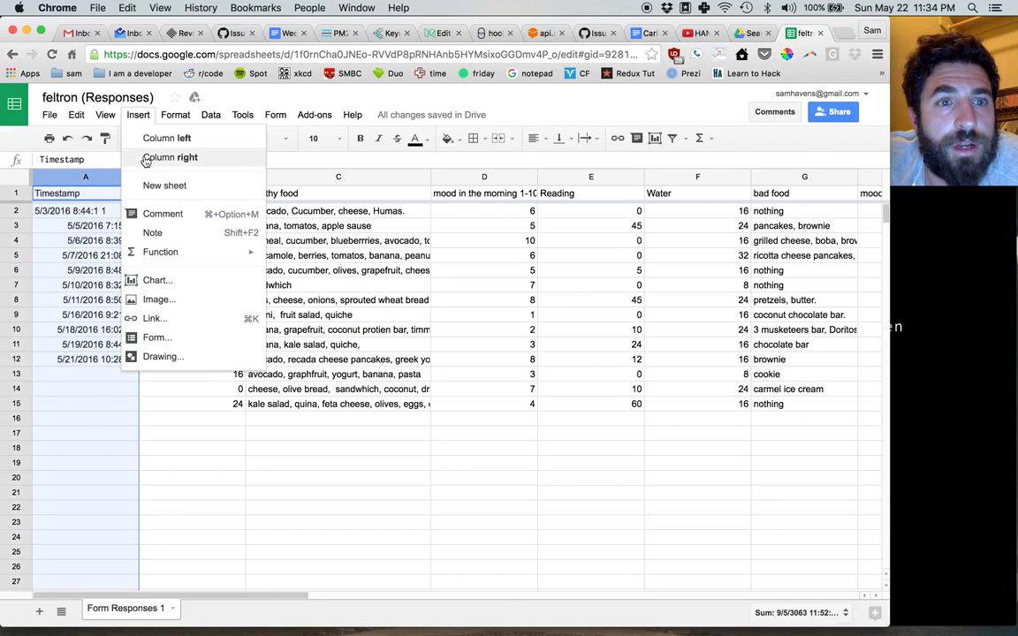
pyautogui.click(145, 156)
pyautogui.click(152, 192)
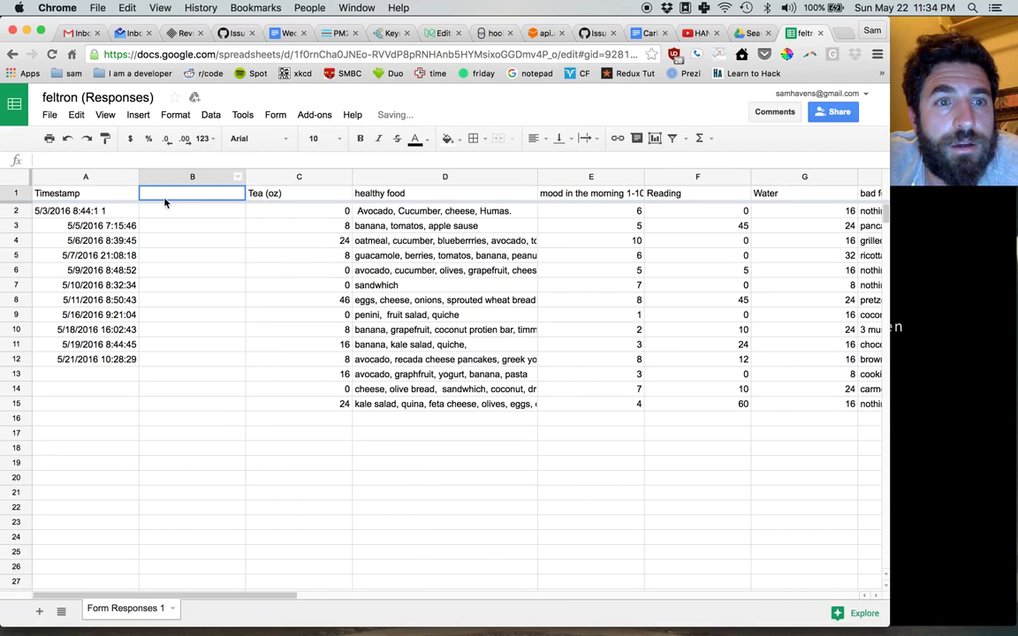
pyautogui.write('Date')
pyautogui.click(175, 242)
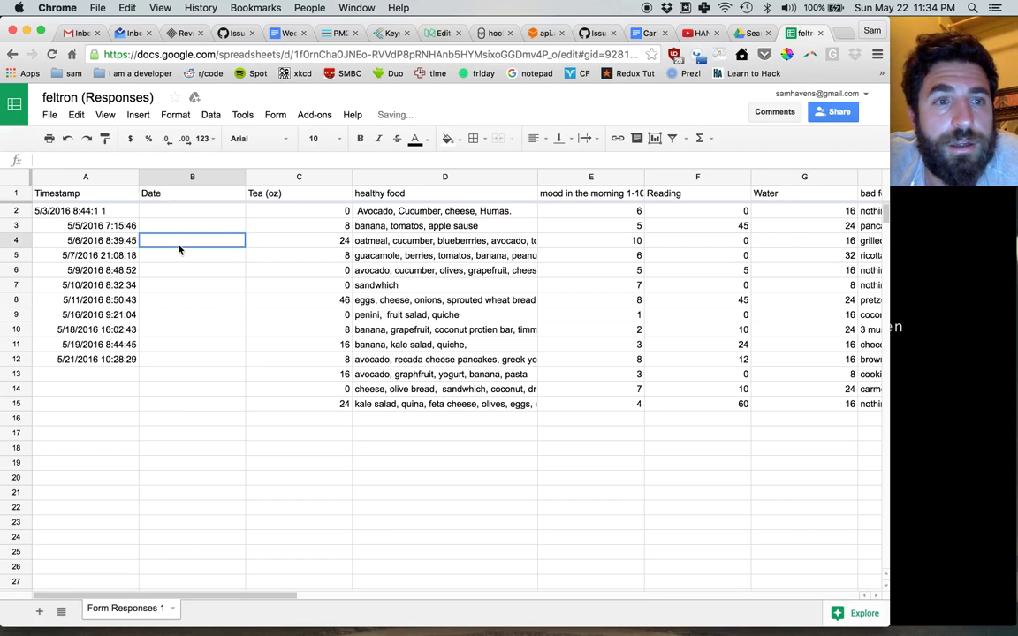
# Copy the timestamps in A2:A12 into the Date column starting at B2
pyautogui.click(80, 210)
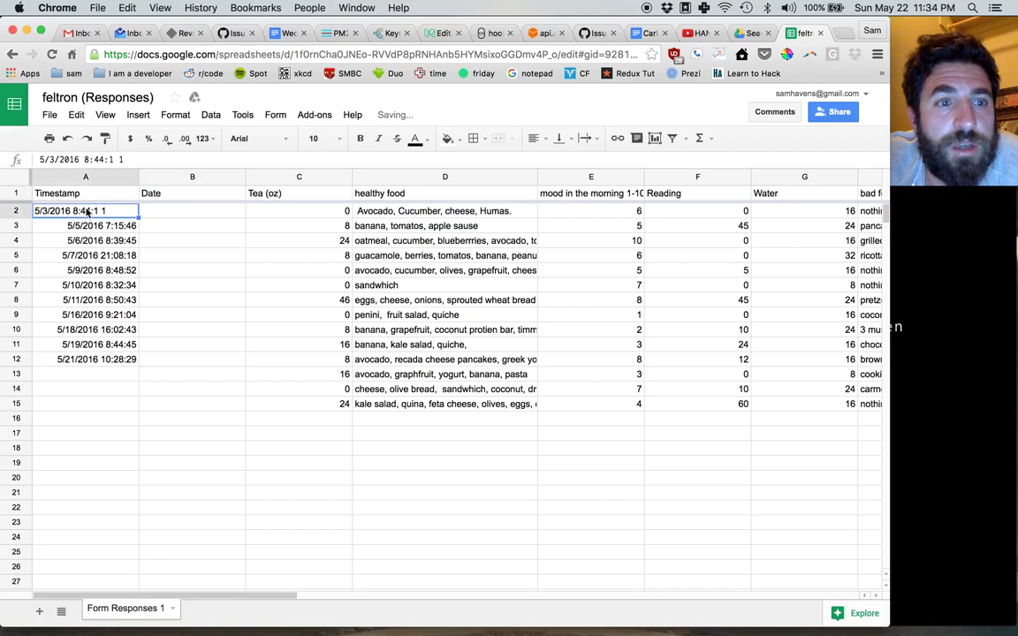
pyautogui.keyDown('shift'); pyautogui.click(82, 365); pyautogui.keyUp('shift')
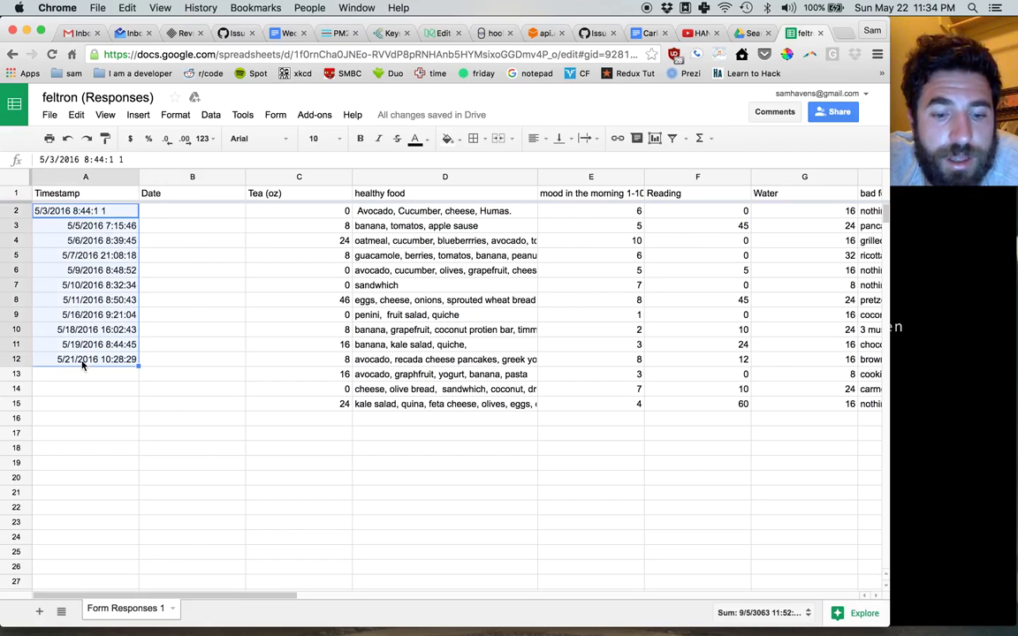
pyautogui.press('super+c')
pyautogui.click(170, 212)
pyautogui.press('super+v')
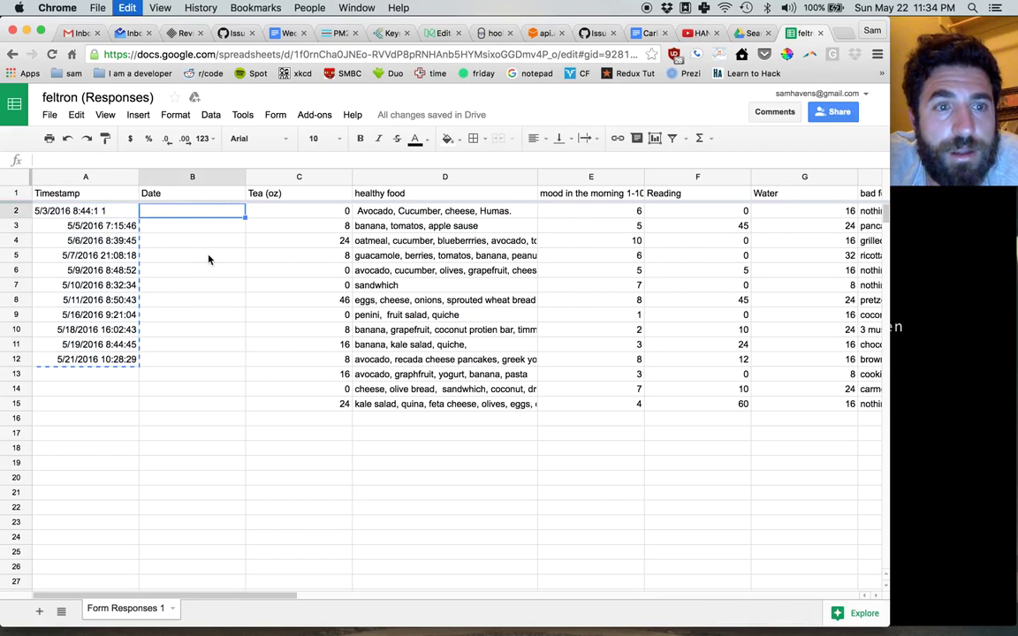
pyautogui.click(201, 393)
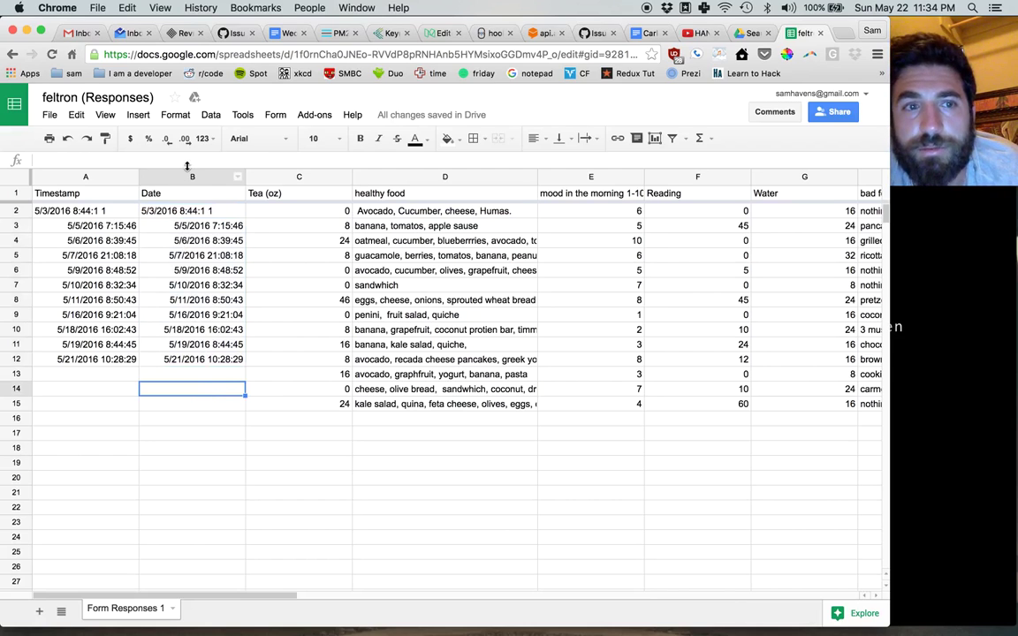
# Format the whole Date column with the Date number format
pyautogui.click(188, 176)
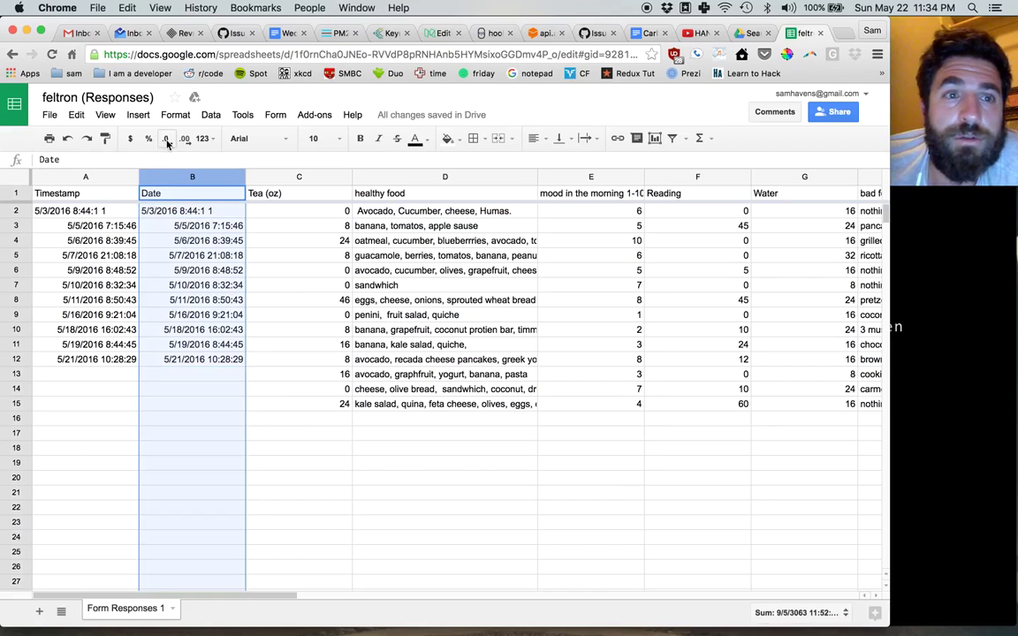
pyautogui.click(172, 116)
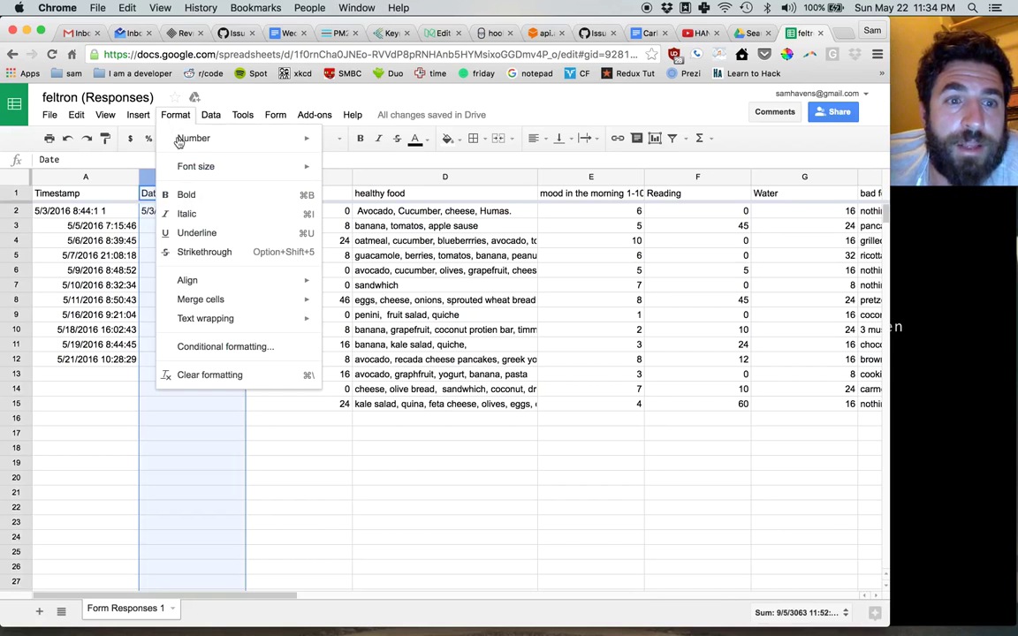
pyautogui.moveTo(181, 148)
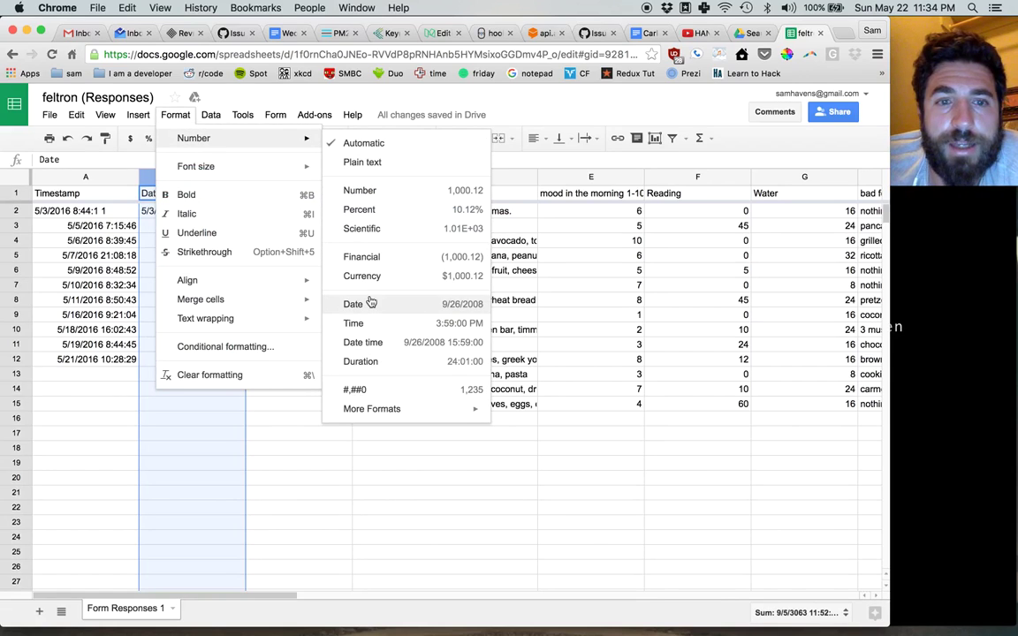
pyautogui.click(370, 303)
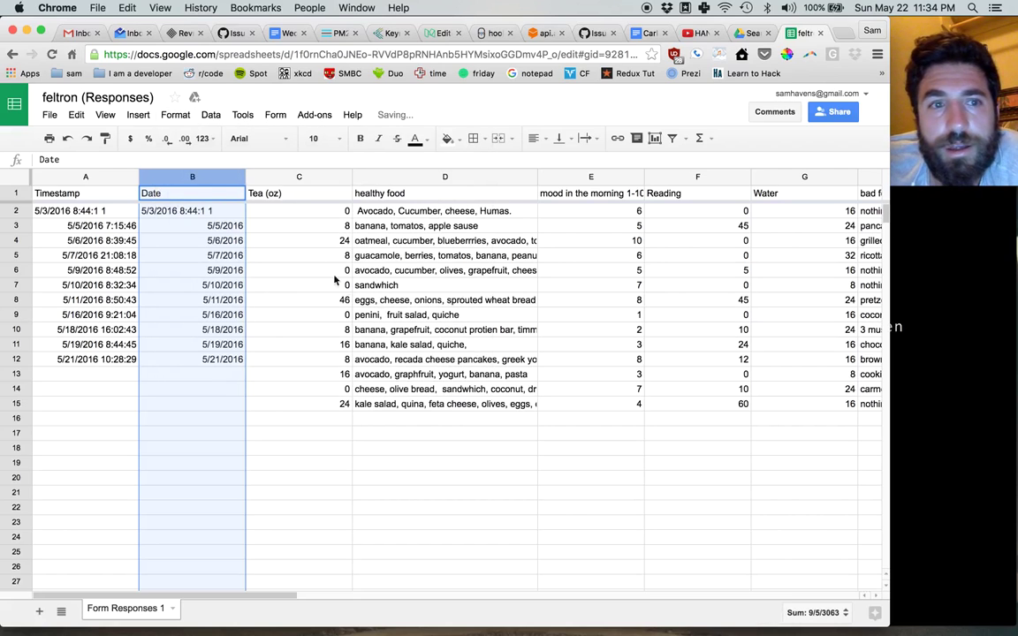
# Remove the malformed time from the entry in B2 so it is the date 5/3/2016
pyautogui.click(215, 213)
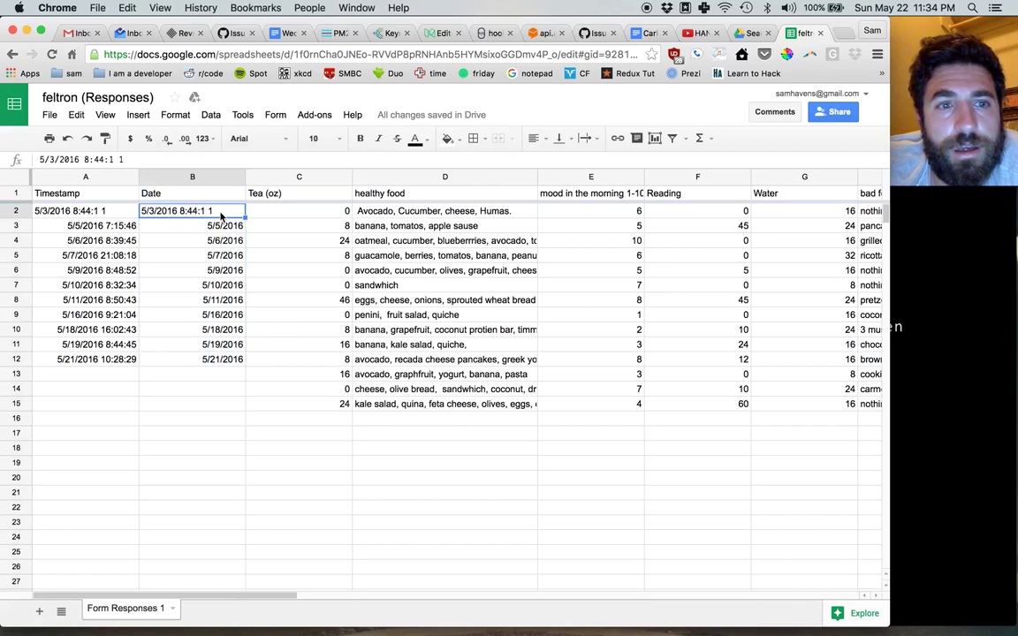
pyautogui.doubleClick(221, 215)
pyautogui.press('BackSpace')
pyautogui.press('BackSpace')
pyautogui.press('BackSpace')
pyautogui.press('BackSpace')
pyautogui.press('BackSpace')
pyautogui.press('BackSpace')
pyautogui.press('BackSpace')
pyautogui.press('BackSpace')
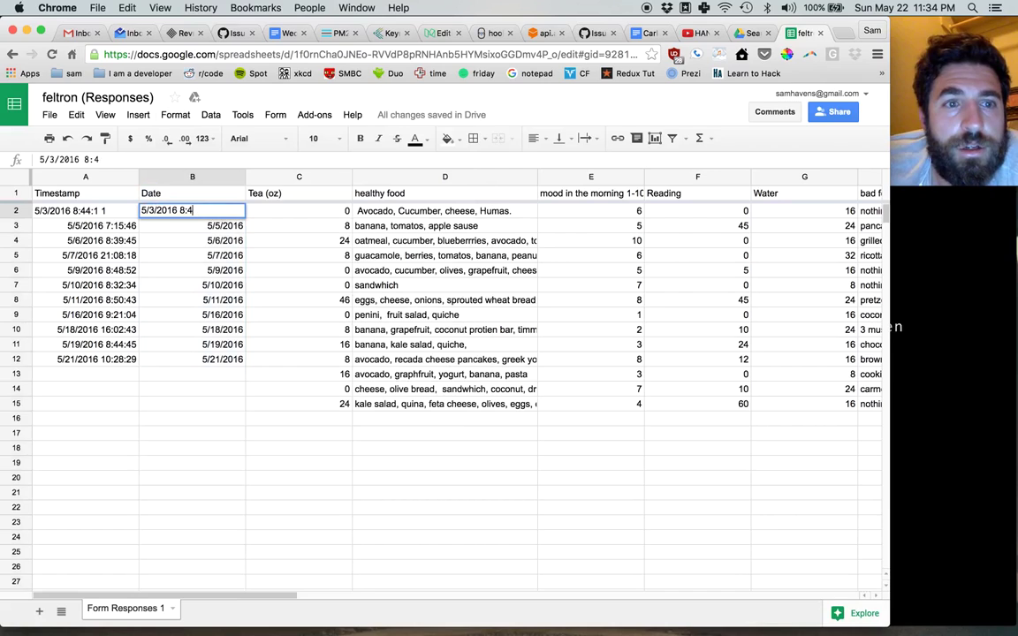
pyautogui.press('Return')
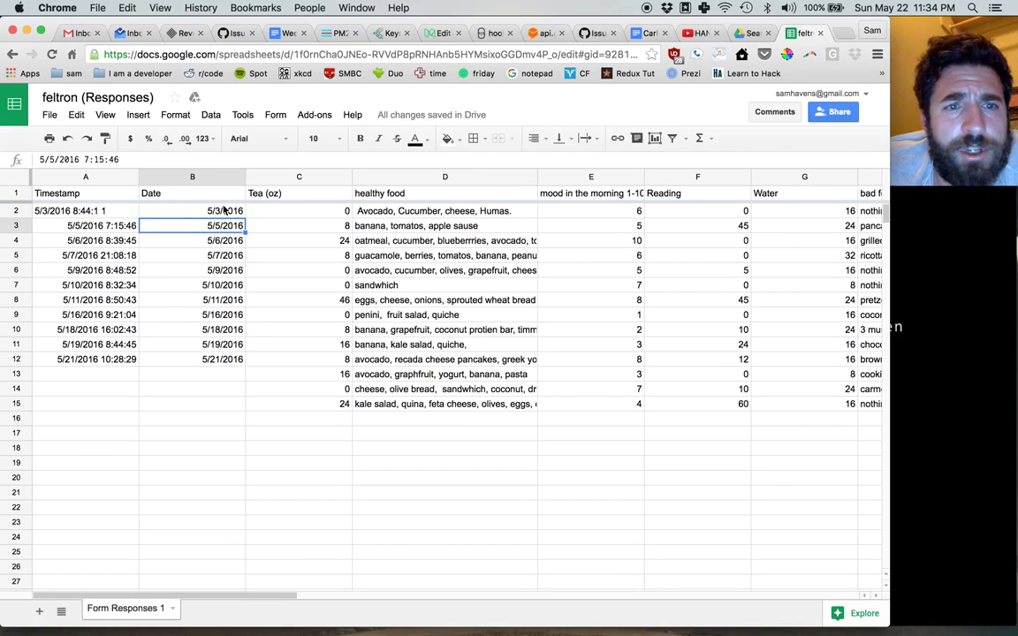
# Fill the missing dates in B13:B15 with 5/22, 5/23 and 5/24
pyautogui.click(220, 377)
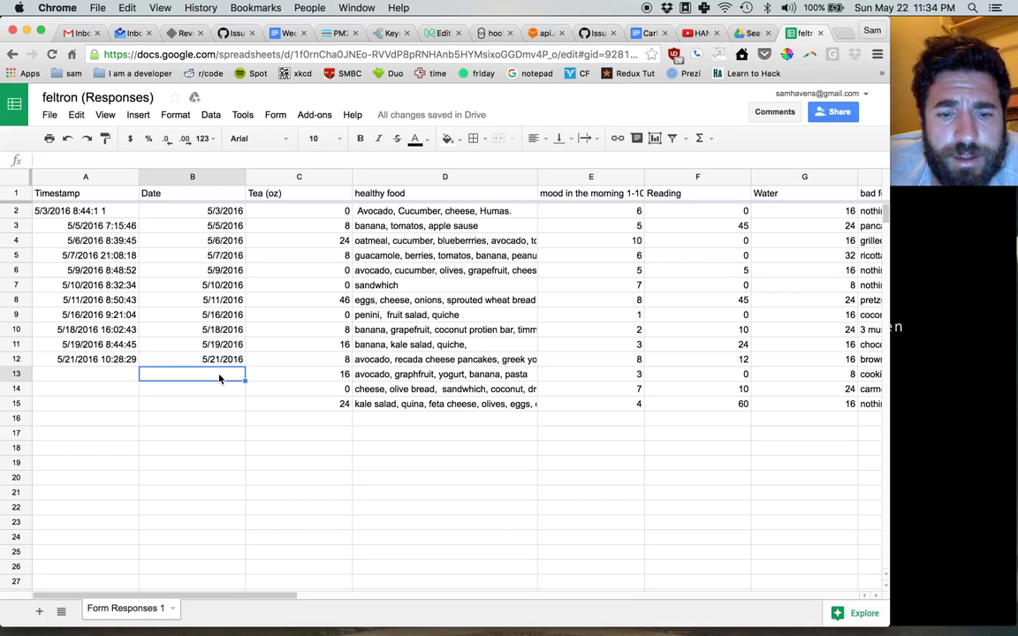
pyautogui.write('5/22')
pyautogui.press('Return')
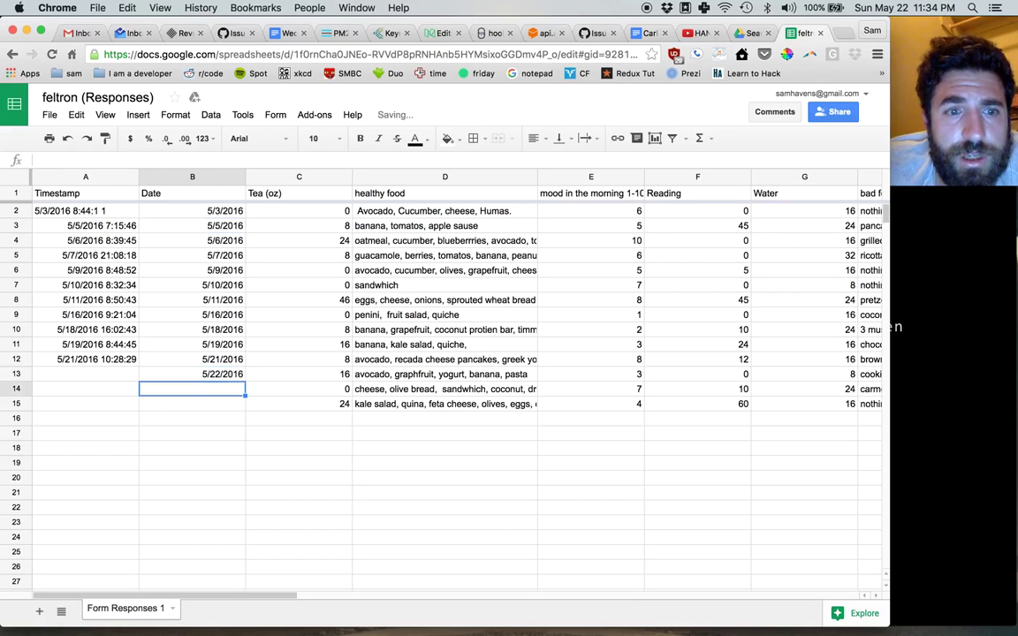
pyautogui.write('5/23')
pyautogui.press('Return')
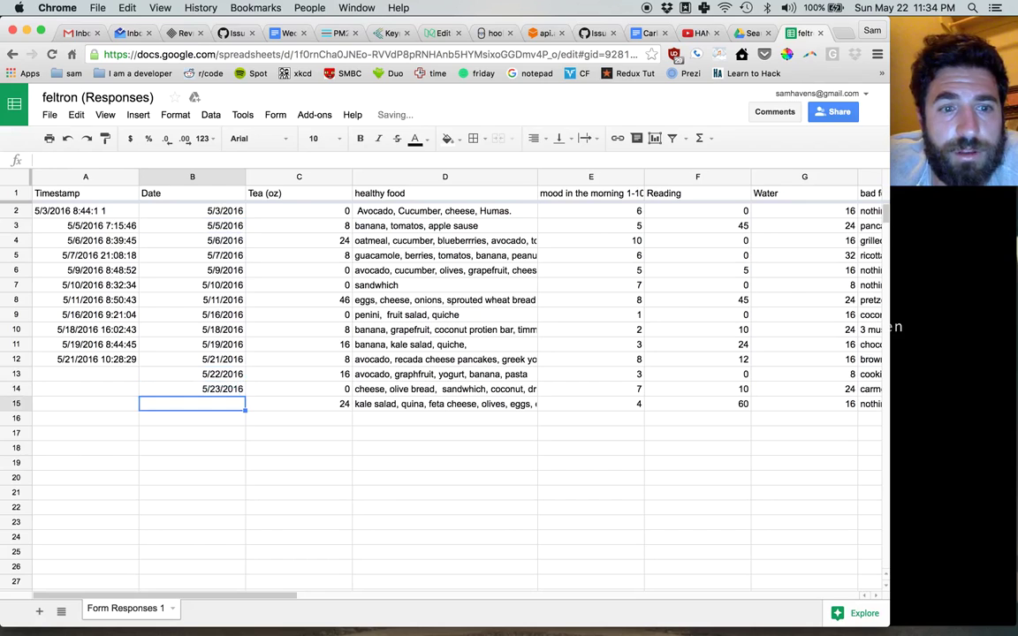
pyautogui.write('5/24')
pyautogui.press('Return')
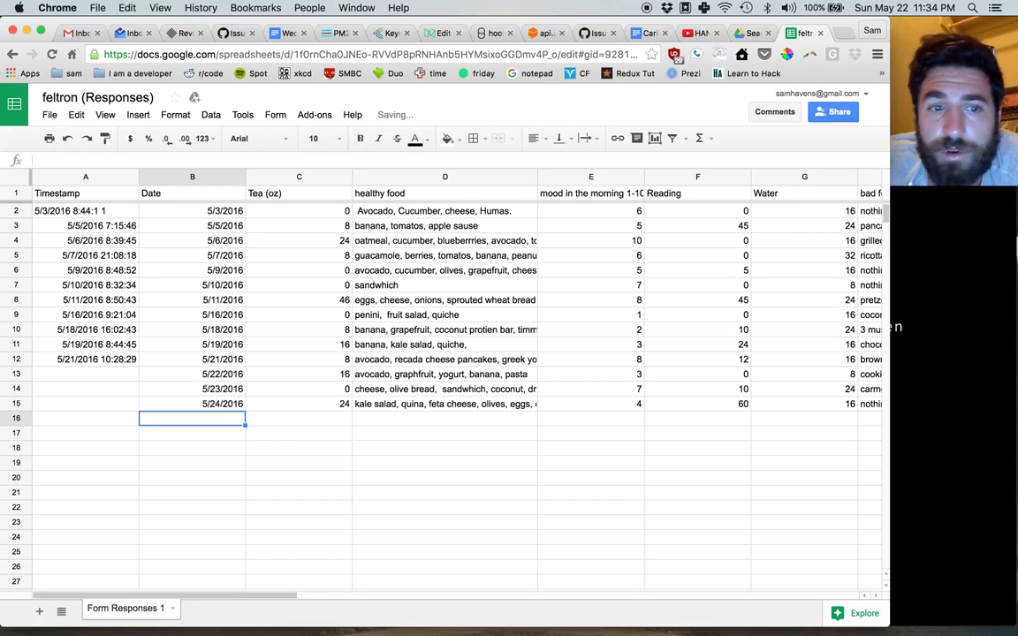
pyautogui.click(216, 377)
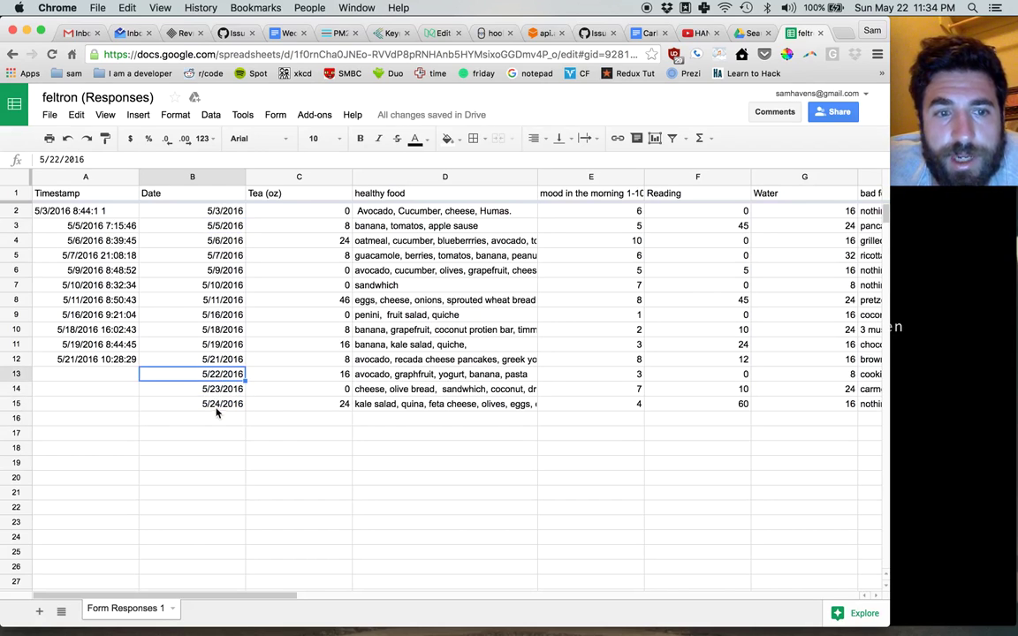
pyautogui.click(217, 408)
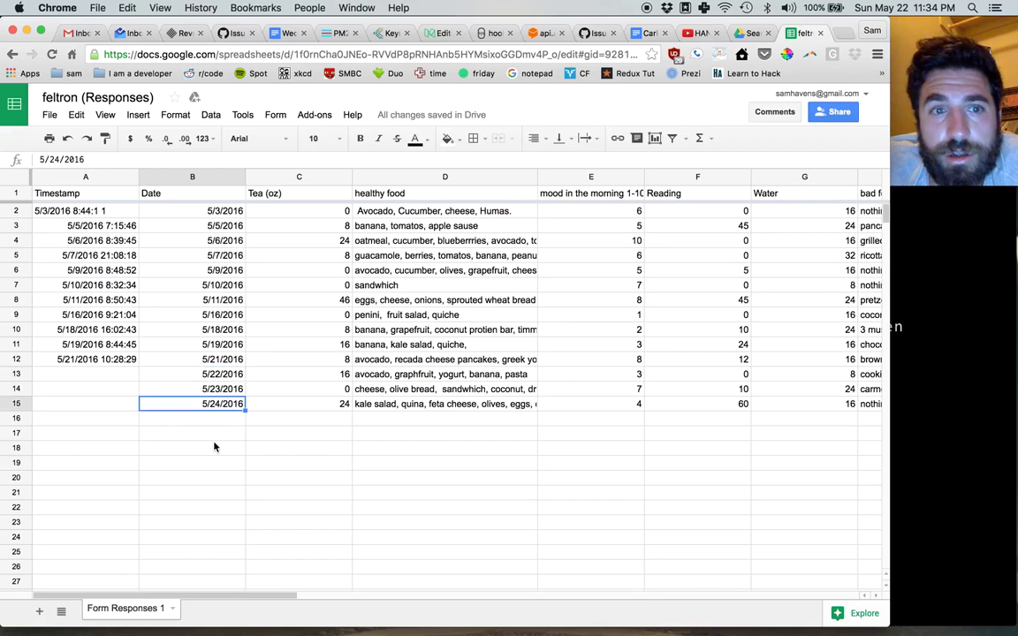
# Start a new chart from the Date, Tea (oz) and mood in the morning 1-10 columns
pyautogui.click(193, 177)
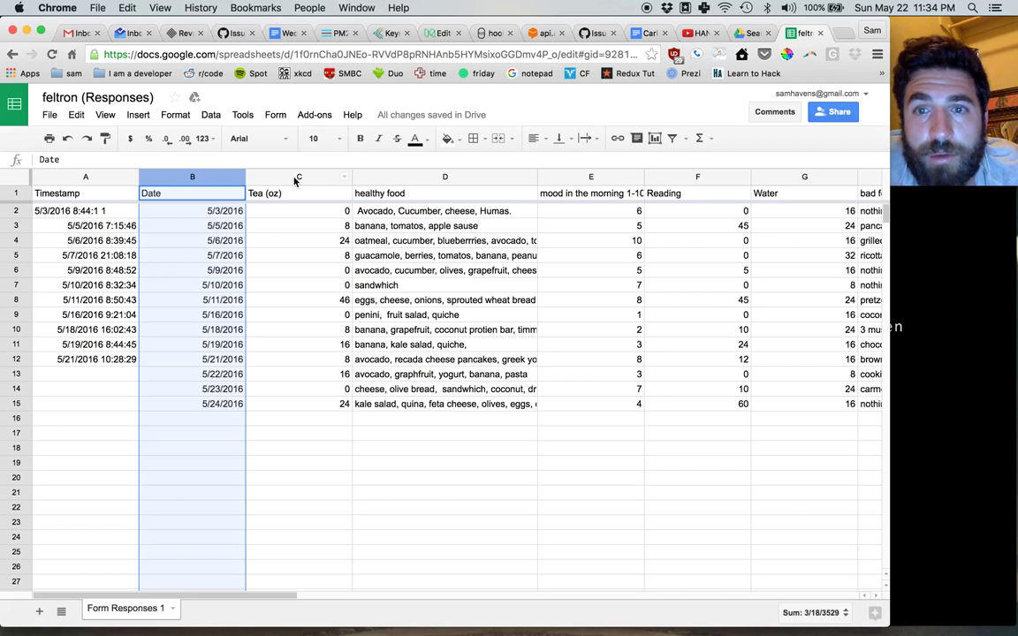
pyautogui.keyDown('super'); pyautogui.click(295, 180); pyautogui.keyUp('super')
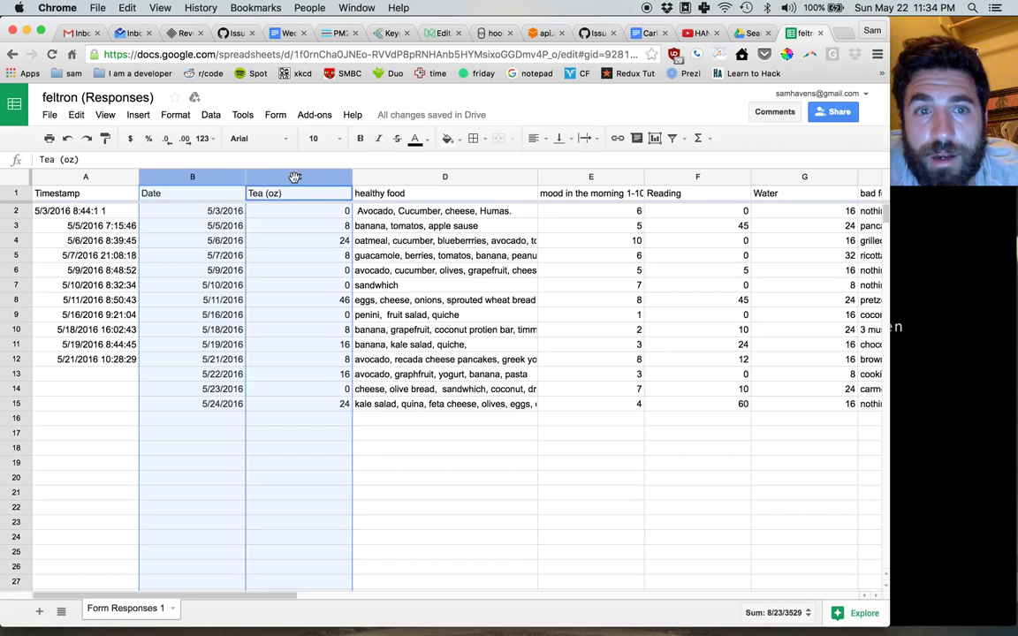
pyautogui.keyDown('super'); pyautogui.click(604, 177); pyautogui.keyUp('super')
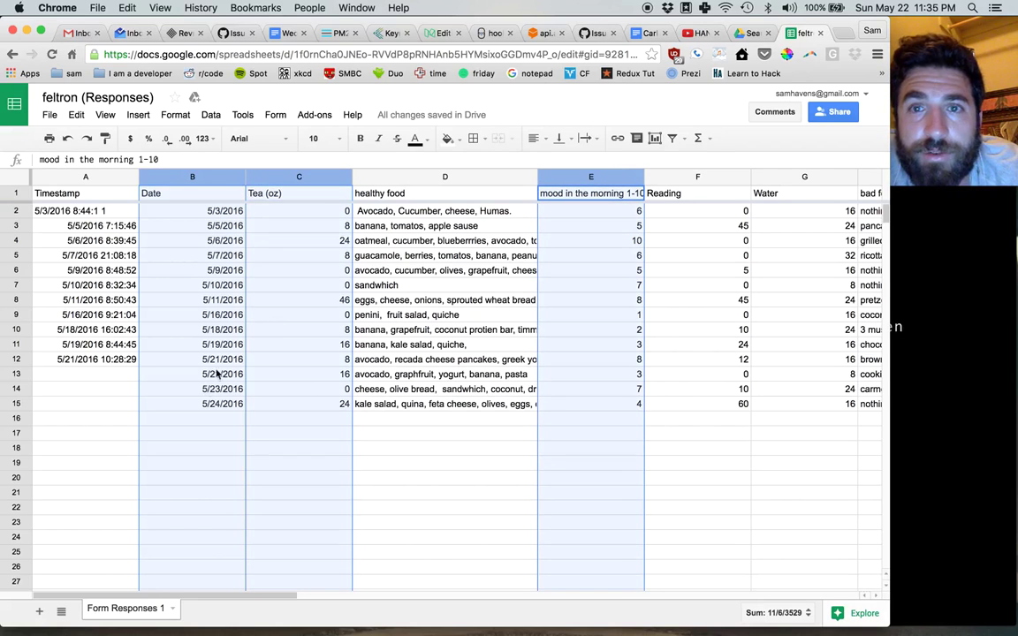
pyautogui.click(655, 137)
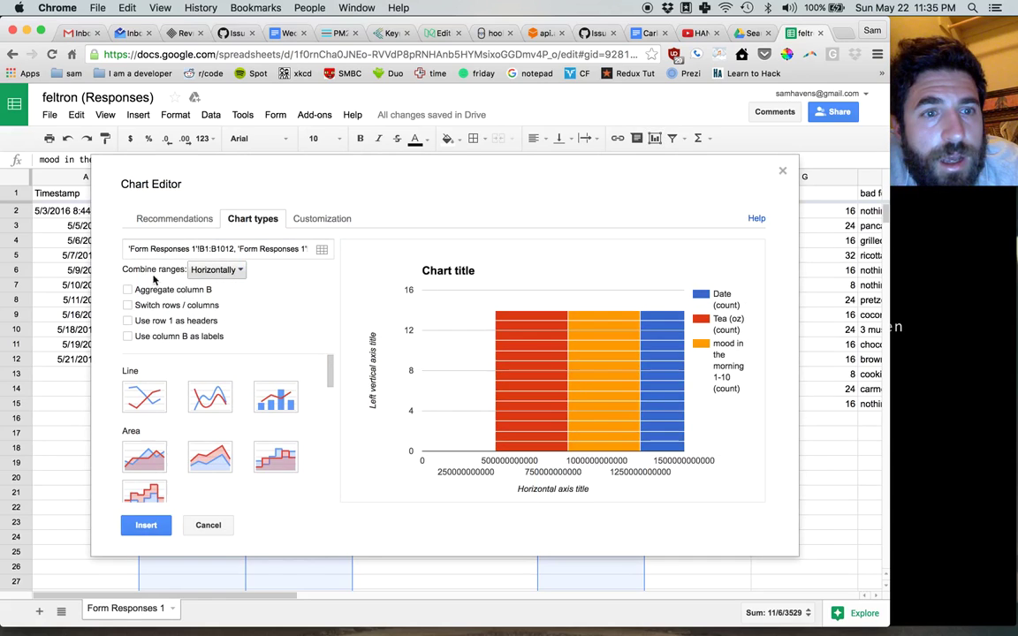
# Try combining the chart's data ranges vertically and return them to horizontal
pyautogui.click(225, 269)
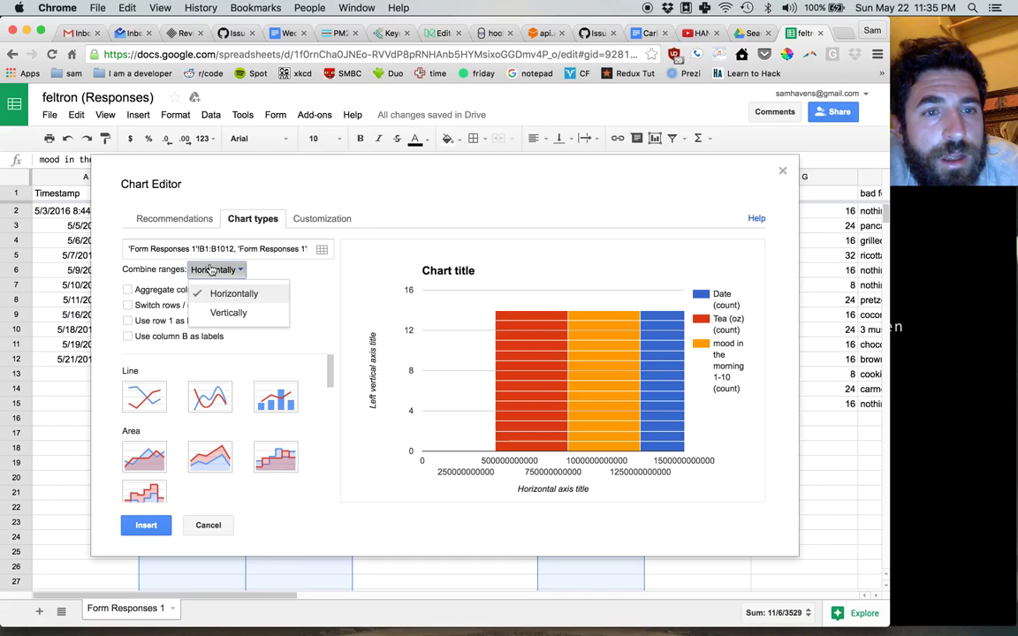
pyautogui.click(223, 314)
pyautogui.click(217, 269)
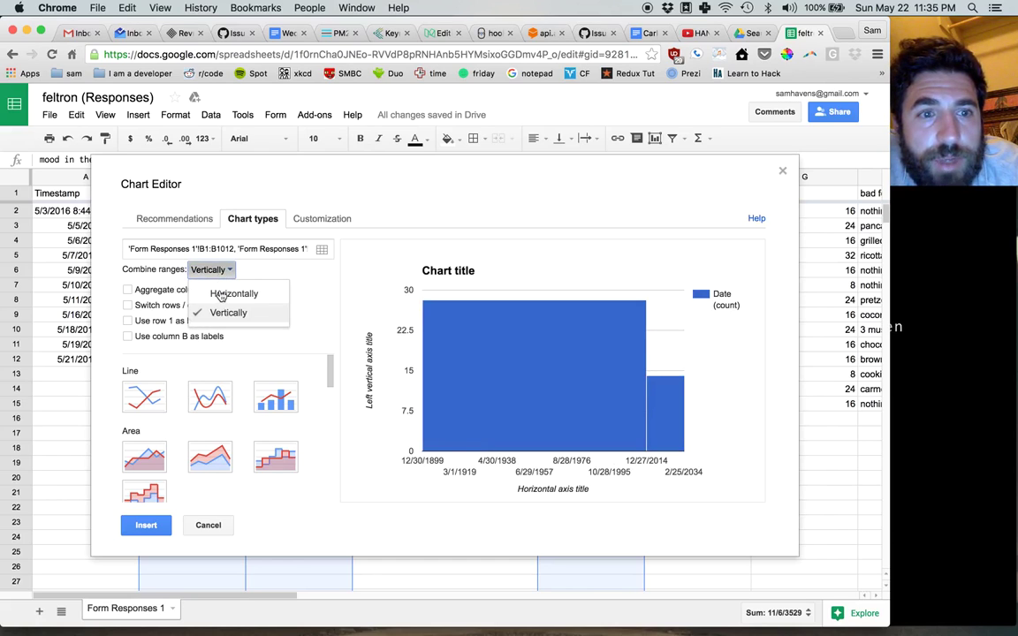
pyautogui.click(220, 292)
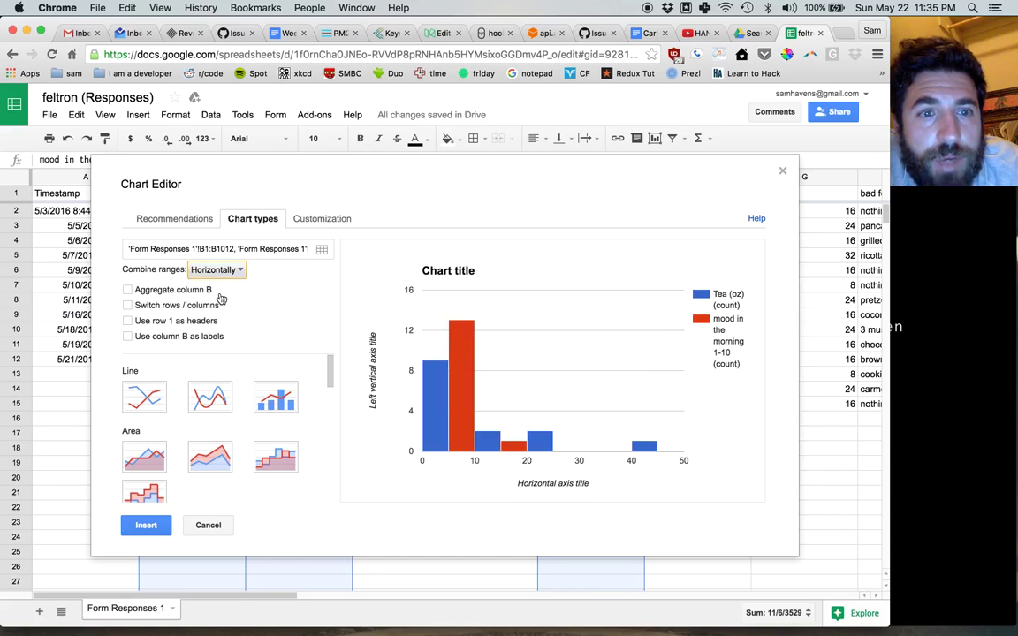
# Use row 1 as the chart's headers, and try switching rows and columns before turning that off again
pyautogui.click(128, 321)
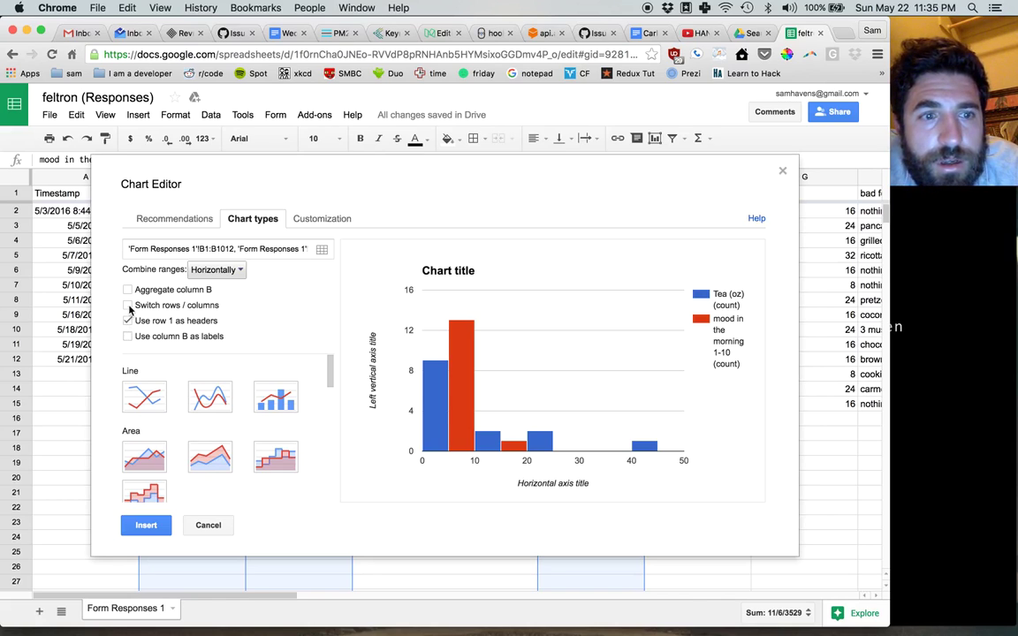
pyautogui.click(129, 305)
pyautogui.click(129, 305)
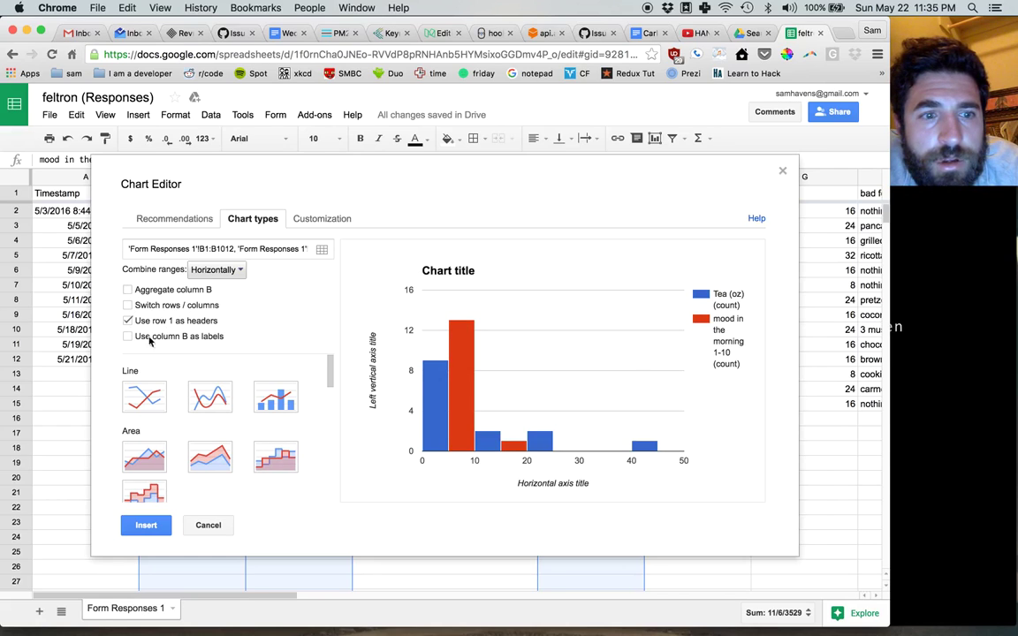
# Try the line and smooth line chart types, and settle on the combo chart with columns and a line
pyautogui.click(155, 402)
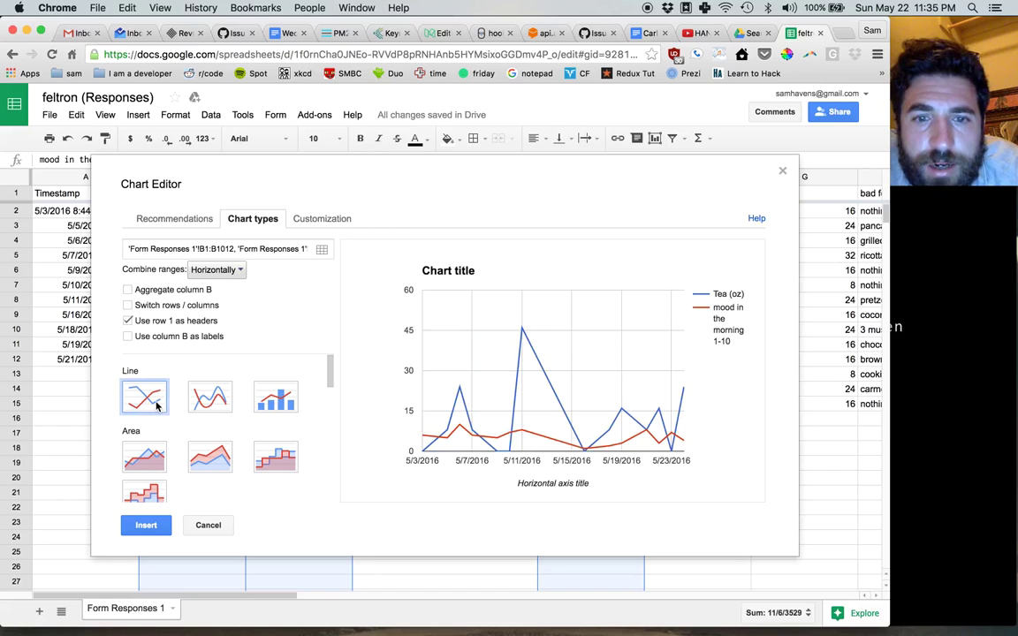
pyautogui.click(209, 404)
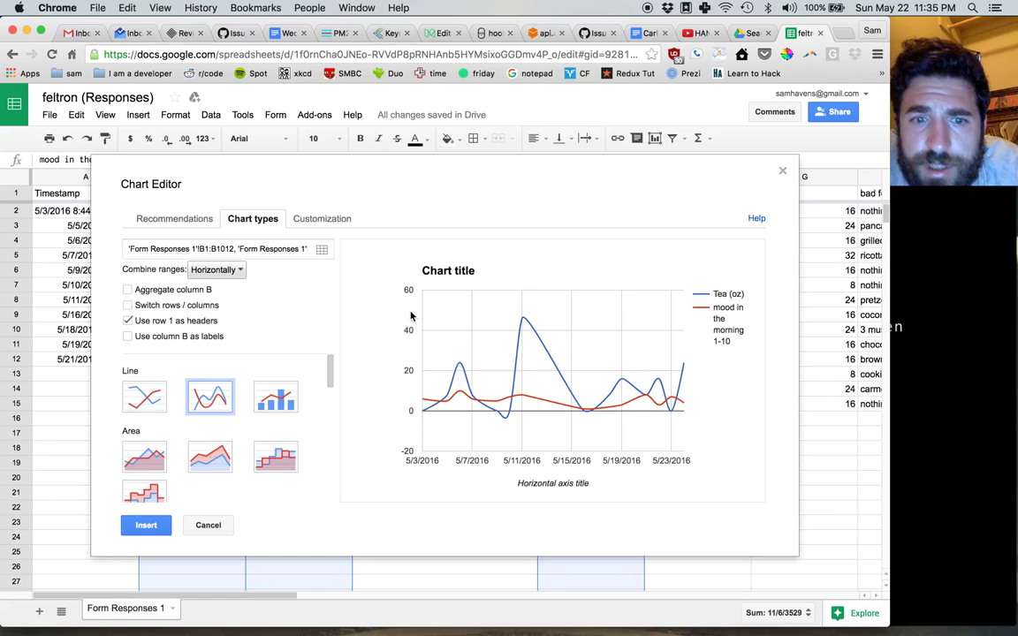
pyautogui.moveTo(492, 420)
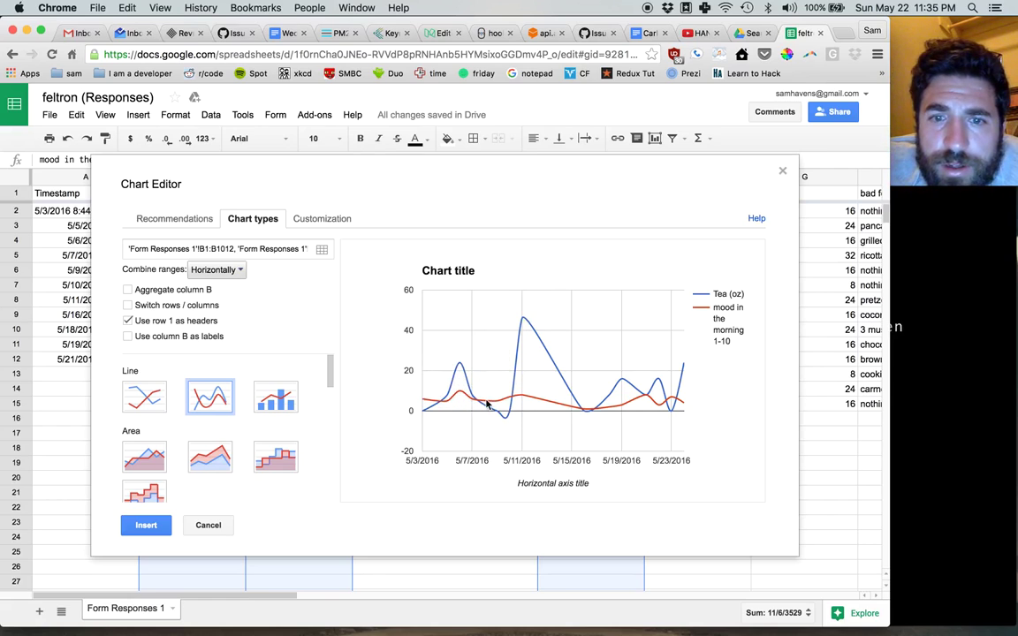
pyautogui.click(280, 401)
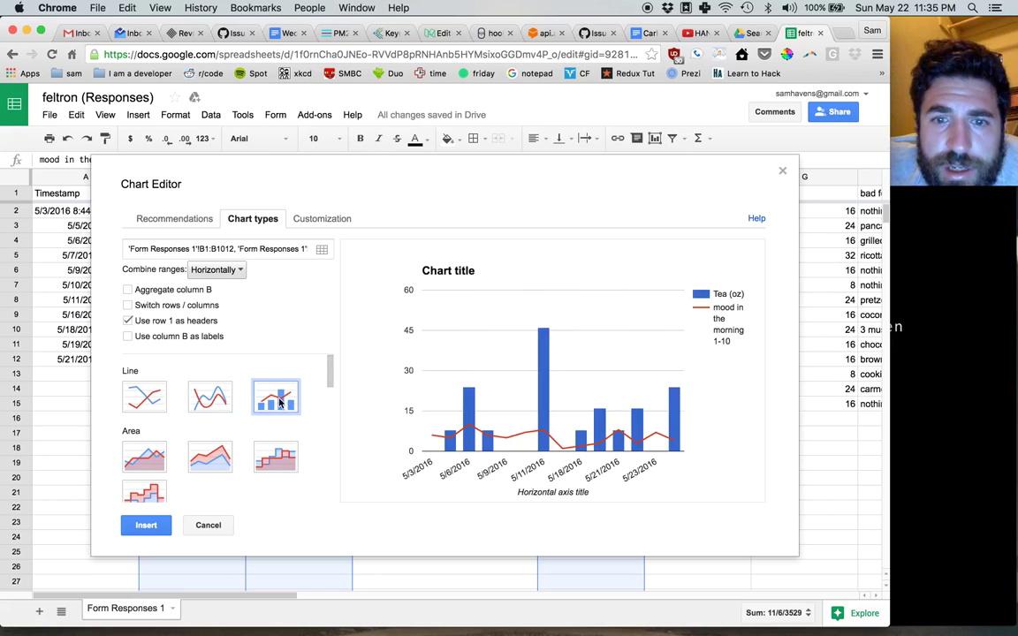
# Try the area and stacked area chart types, and examine the tea and morning mood series in the stacked chart's preview
pyautogui.click(152, 454)
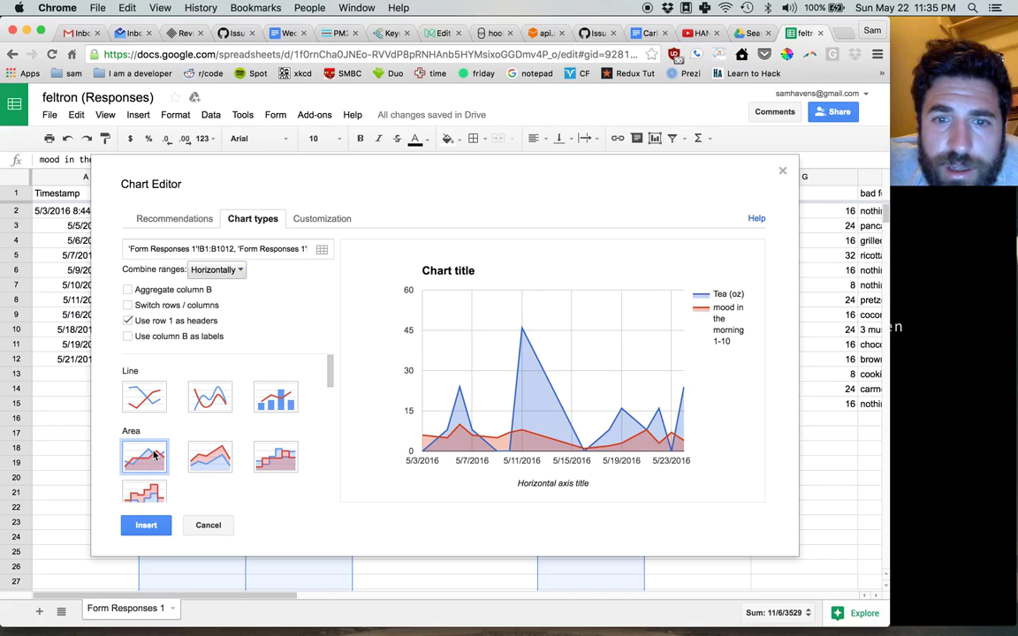
pyautogui.click(191, 459)
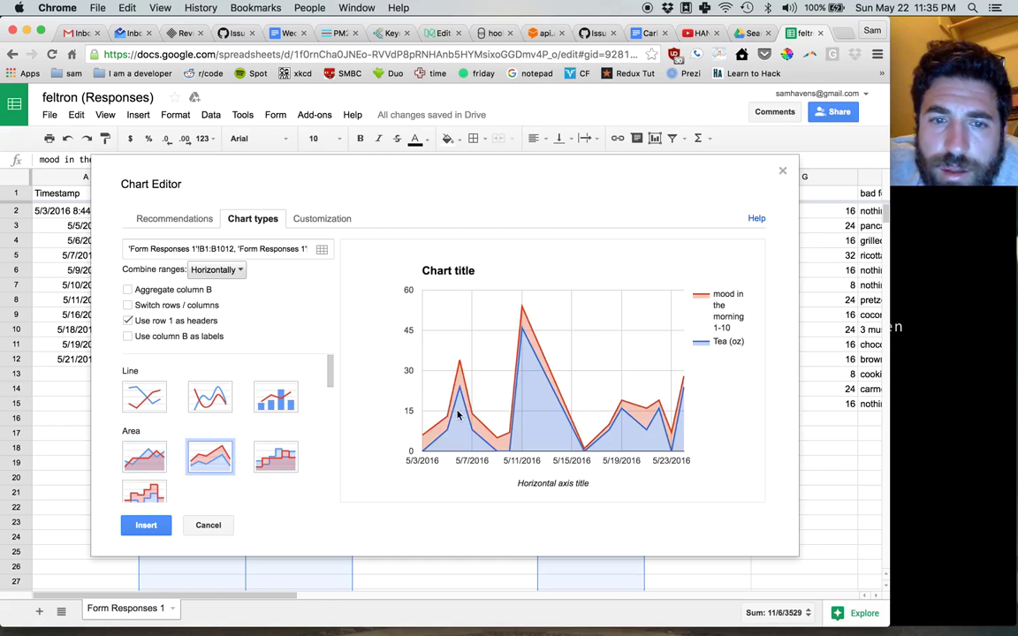
pyautogui.moveTo(459, 367)
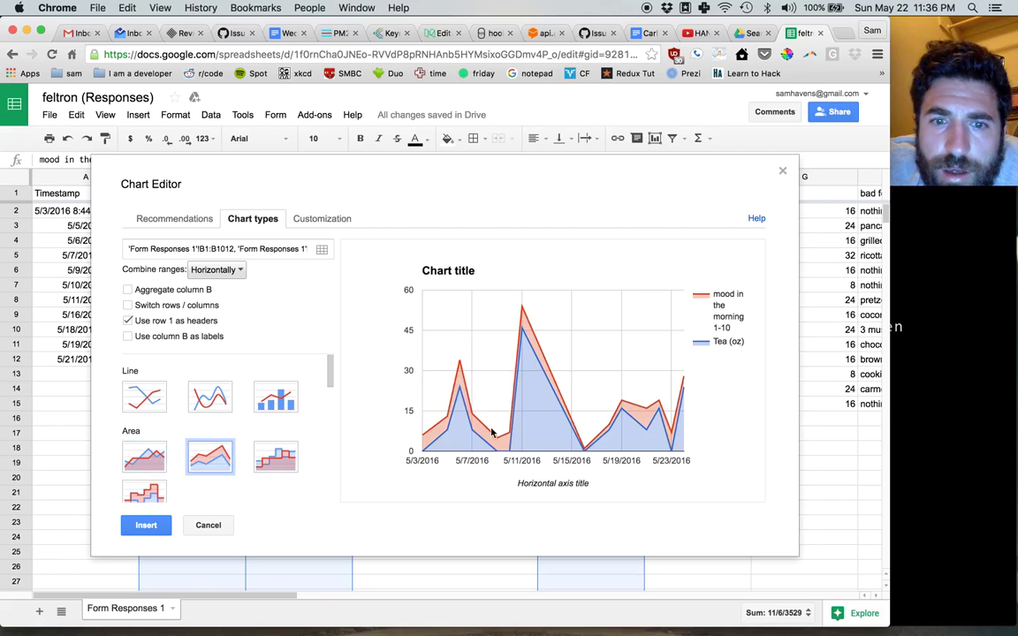
pyautogui.moveTo(521, 333)
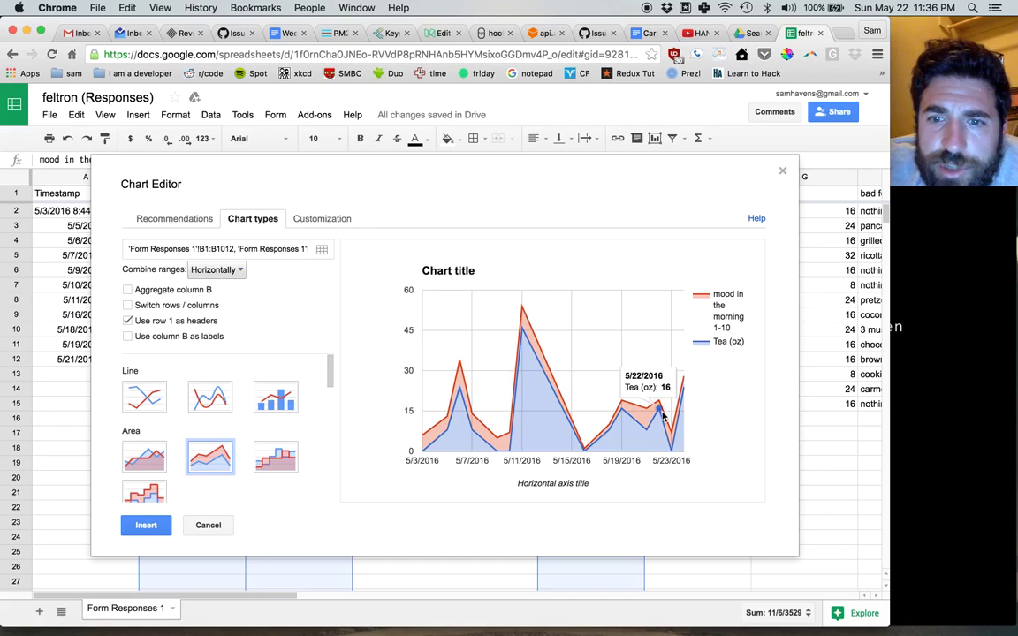
pyautogui.moveTo(680, 406)
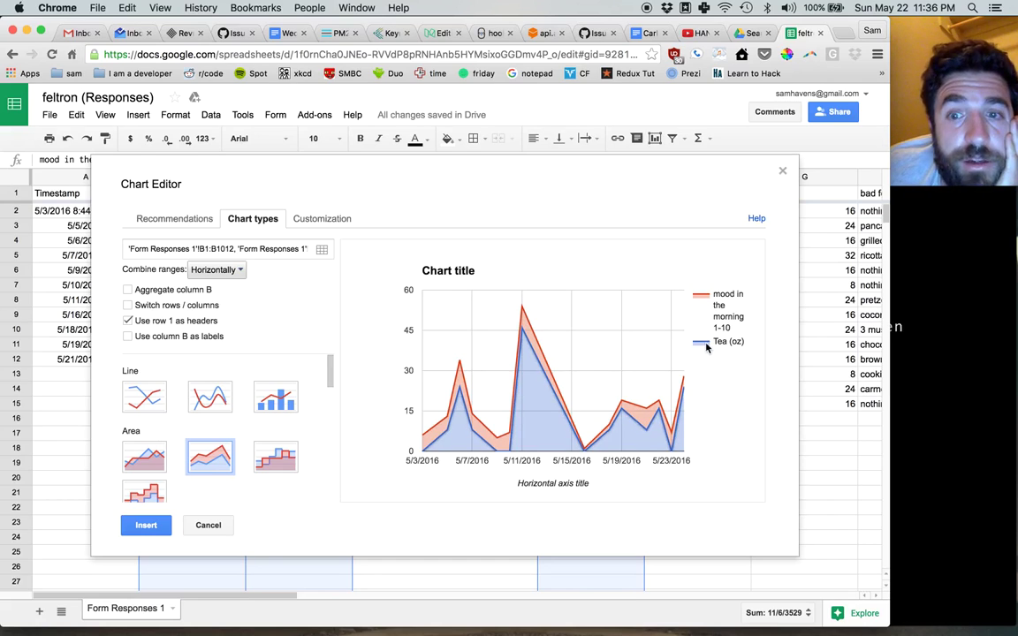
pyautogui.moveTo(609, 427)
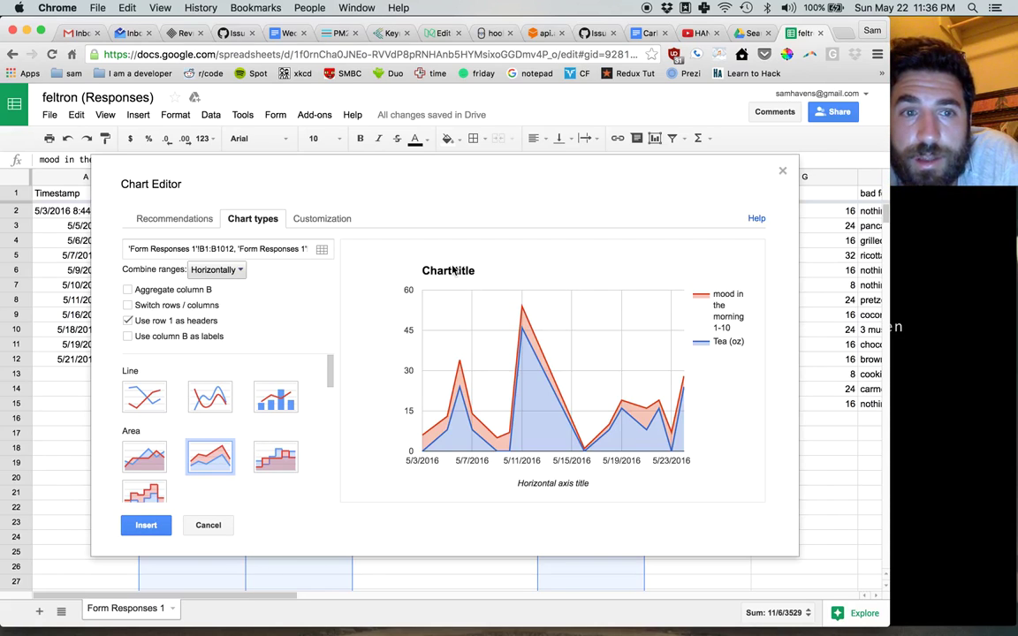
pyautogui.doubleClick(722, 293)
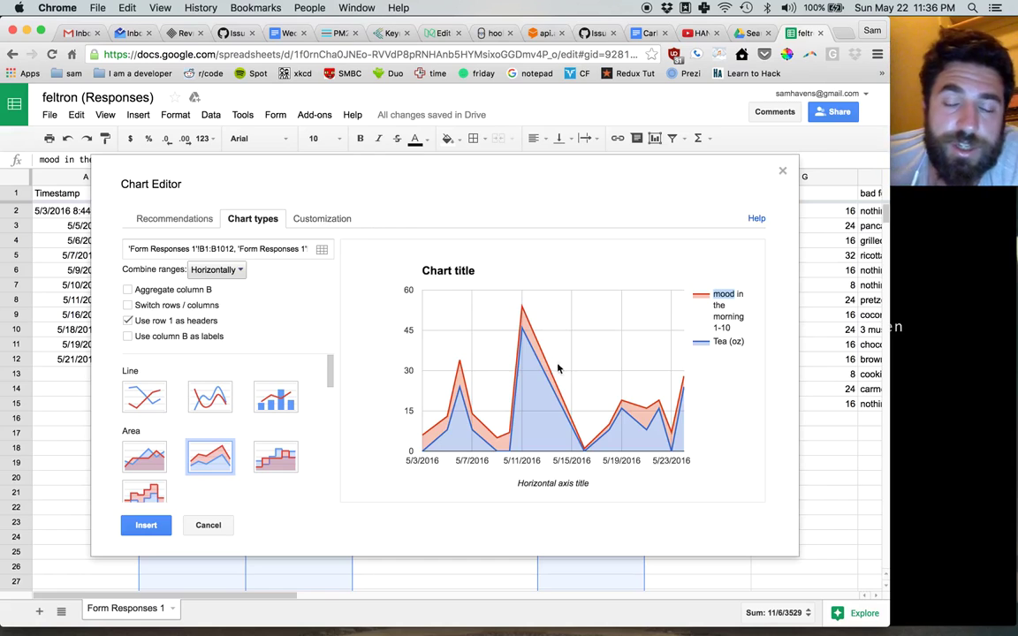
pyautogui.click(717, 292)
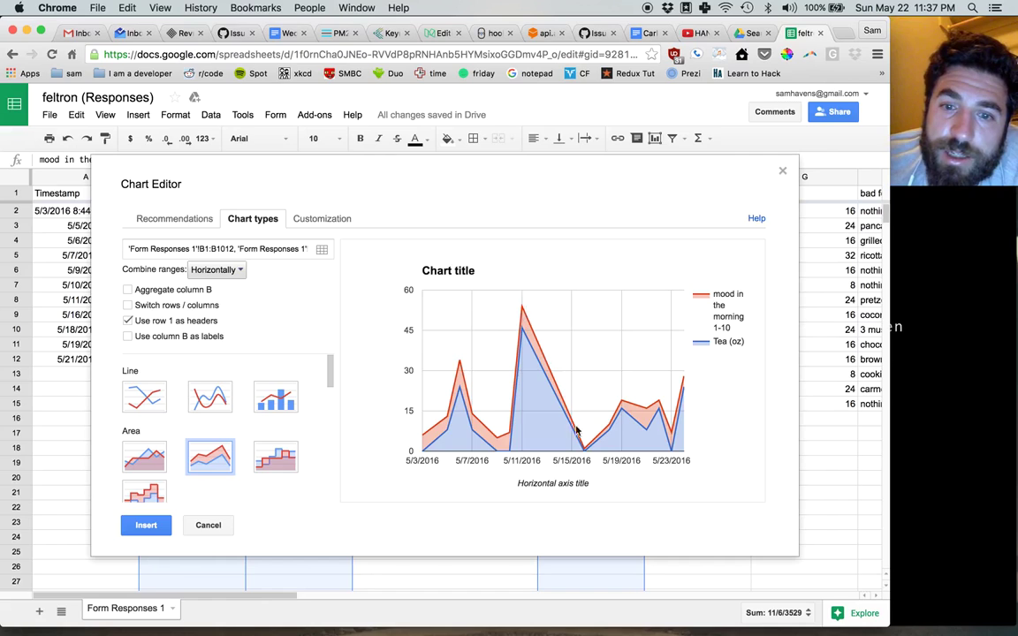
pyautogui.moveTo(583, 449)
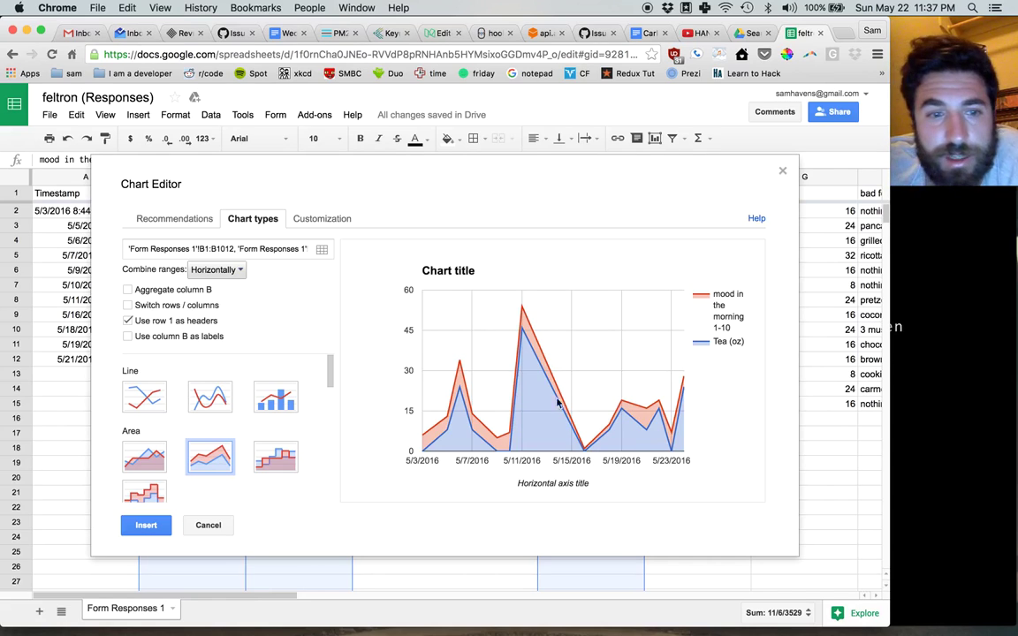
# Try the stepped area chart type and discard the chart without inserting it
pyautogui.click(282, 456)
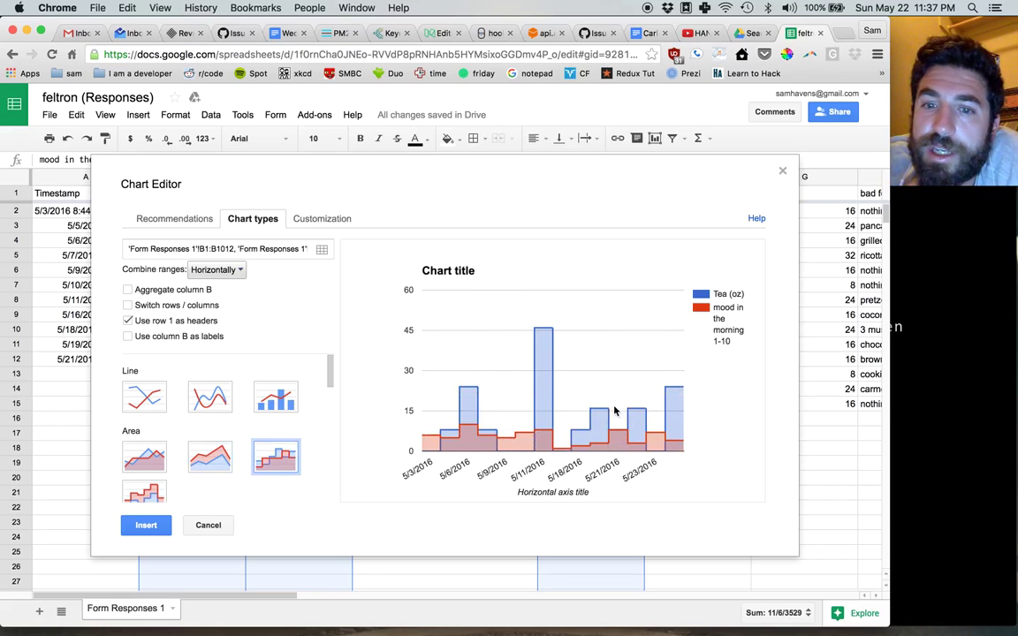
pyautogui.click(209, 524)
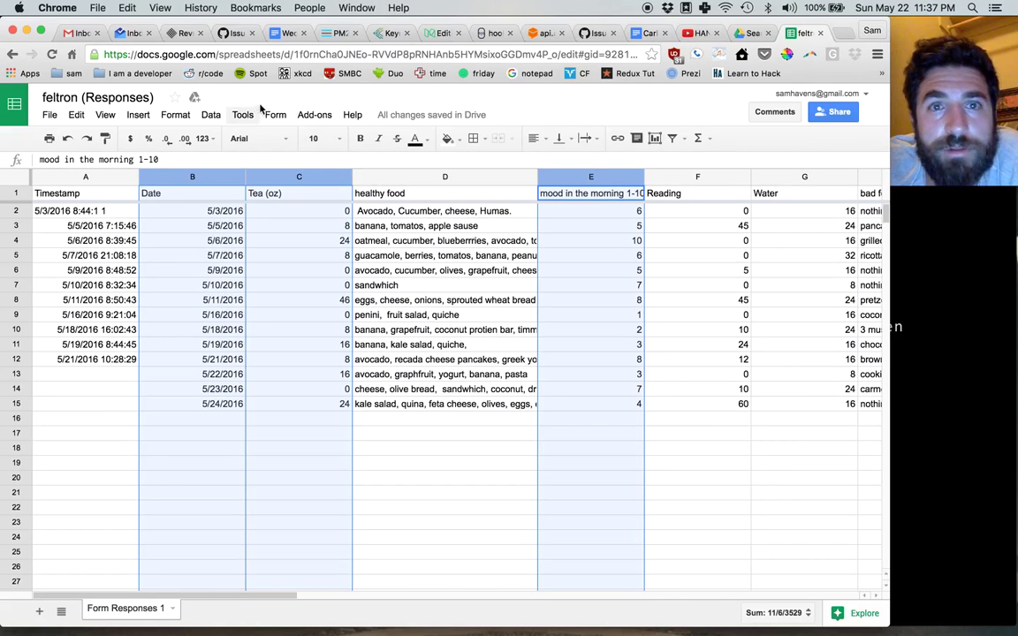